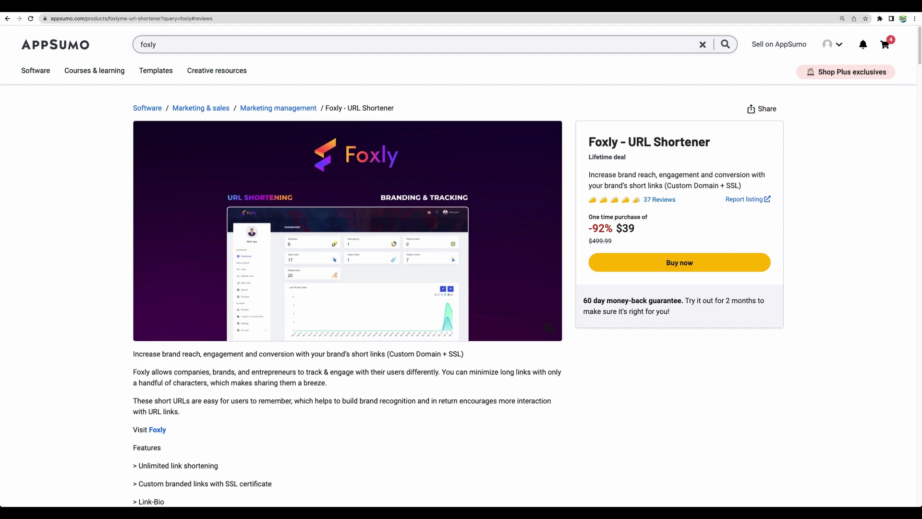
- Read down Foxly's feature list, highlighting the unlimited shortening, SSL and dashboard insights lines, to the Overview
{"action": "scroll", "coordinate": [398, 248], "scroll_direction": "down", "scroll_amount": 4}
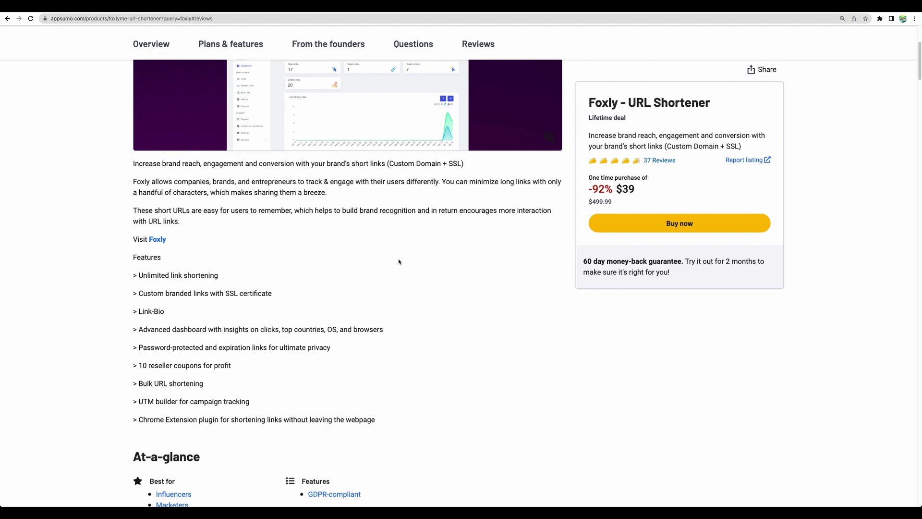
{"action": "scroll", "coordinate": [399, 262], "scroll_direction": "down", "scroll_amount": 1}
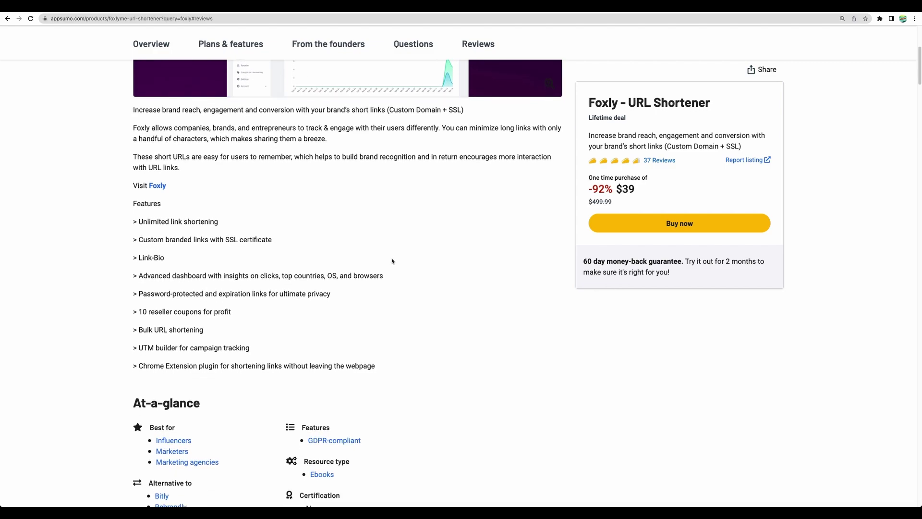
{"action": "left_click_drag", "start_coordinate": [136, 221], "coordinate": [226, 222]}
{"action": "left_click", "coordinate": [226, 221]}
{"action": "left_click_drag", "start_coordinate": [227, 240], "coordinate": [237, 241]}
{"action": "left_click", "coordinate": [237, 241]}
{"action": "left_click_drag", "start_coordinate": [144, 274], "coordinate": [276, 273]}
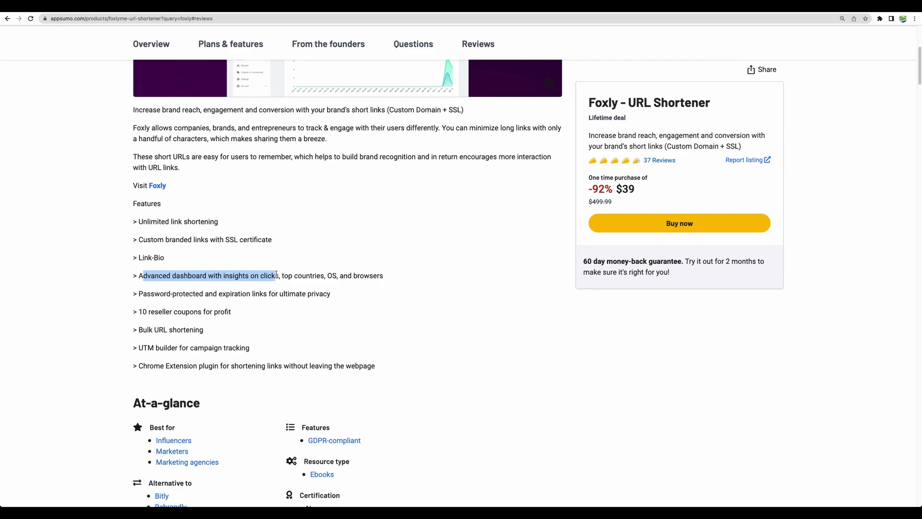
{"action": "scroll", "coordinate": [276, 274], "scroll_direction": "down", "scroll_amount": 10}
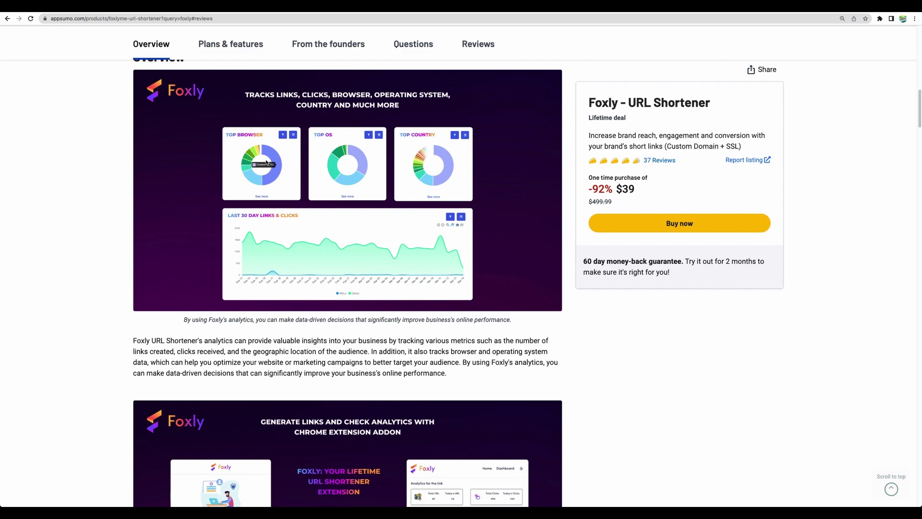
- Scroll back up, briefly highlighting the 10 reseller coupons and UTM builder feature lines, then deselect
{"action": "scroll", "coordinate": [267, 163], "scroll_direction": "up", "scroll_amount": 8}
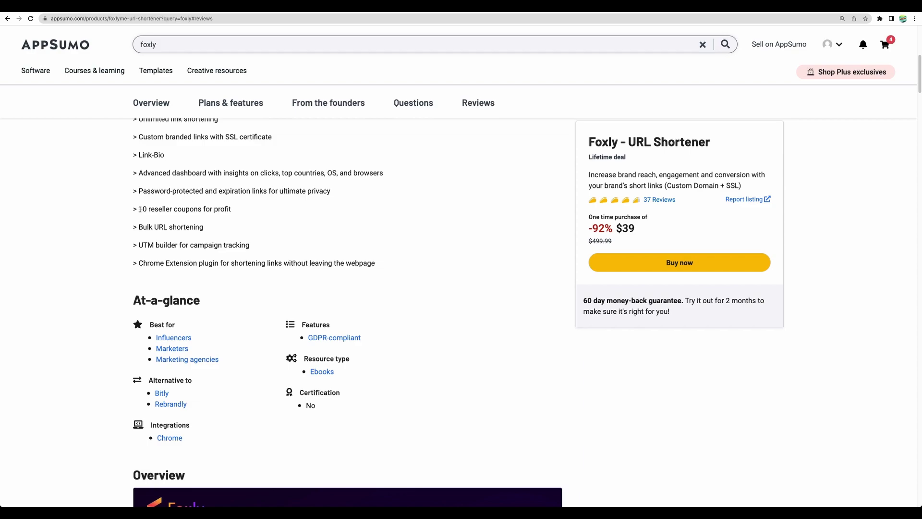
{"action": "left_click_drag", "start_coordinate": [139, 210], "coordinate": [240, 213]}
{"action": "left_click", "coordinate": [257, 211]}
{"action": "left_click_drag", "start_coordinate": [104, 232], "coordinate": [131, 247]}
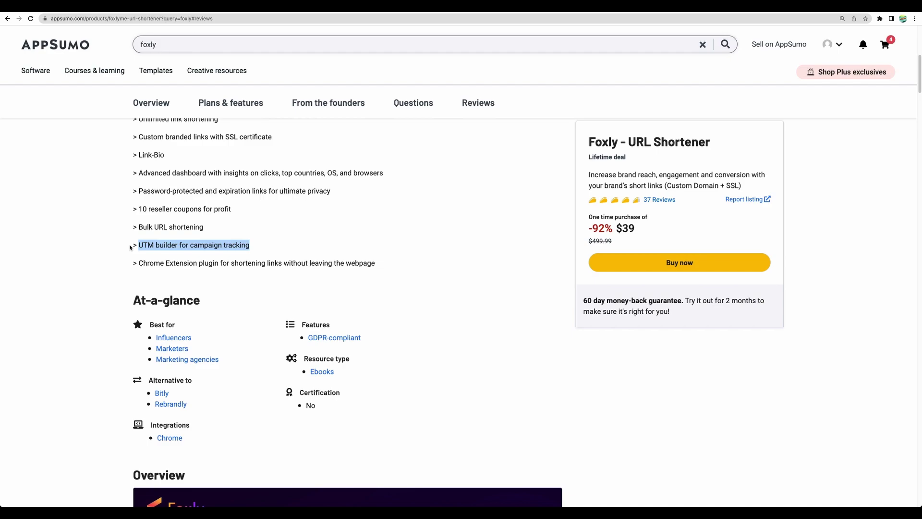
{"action": "left_click", "coordinate": [128, 273]}
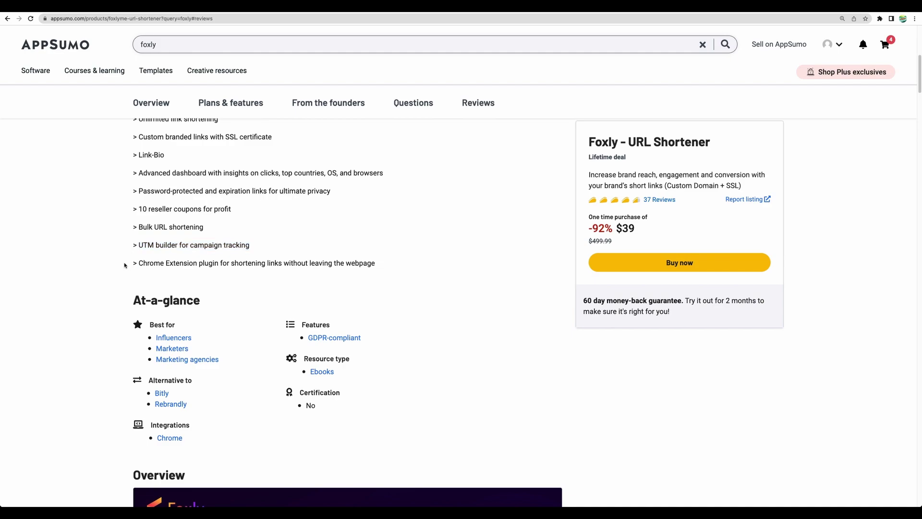
- Scroll to the $39 plan and briefly highlight its Unlimited Links and Unlimited Domains features
{"action": "scroll", "coordinate": [442, 256], "scroll_direction": "down", "scroll_amount": 10}
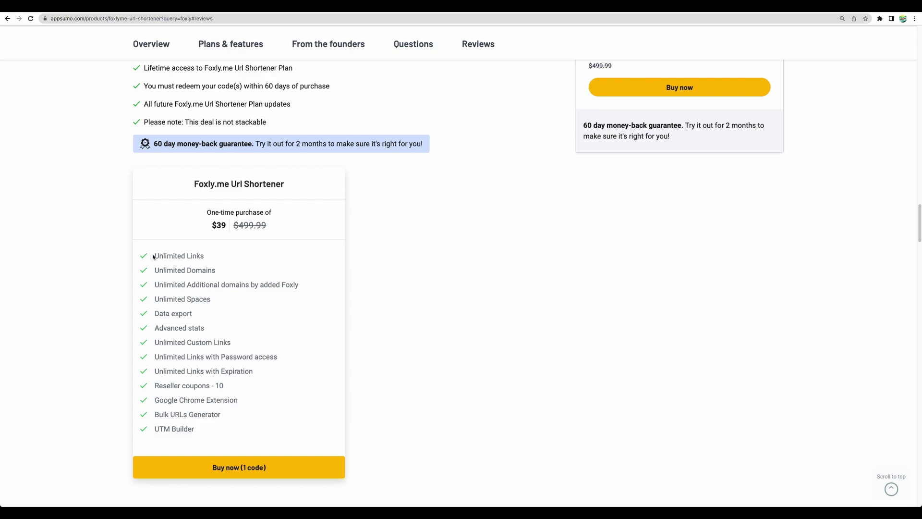
{"action": "left_click_drag", "start_coordinate": [153, 256], "coordinate": [216, 269]}
{"action": "left_click", "coordinate": [226, 277]}
- Switch to the foxlyme.com homepage and scroll to the Monthly $10, Yearly $50, Lifetime $249 plans
{"action": "key", "text": "ctrl+Tab"}
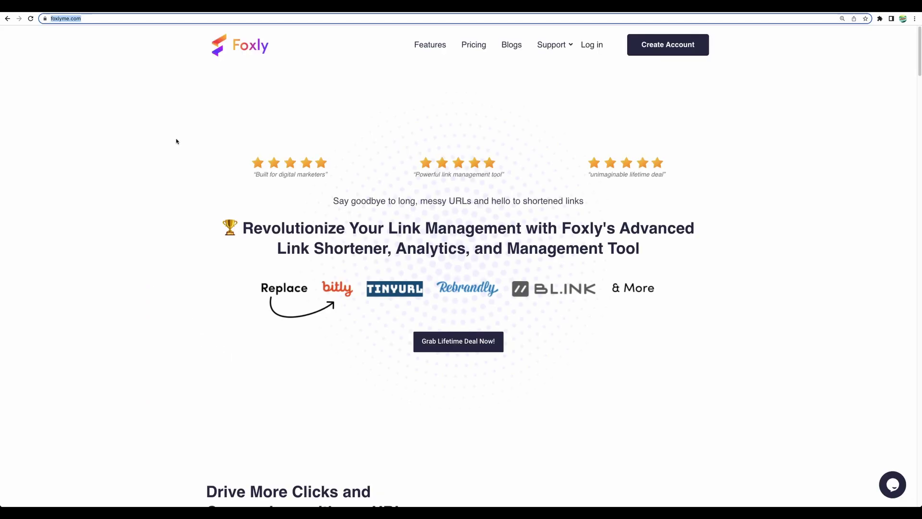
{"action": "scroll", "coordinate": [176, 144], "scroll_direction": "down", "scroll_amount": 10}
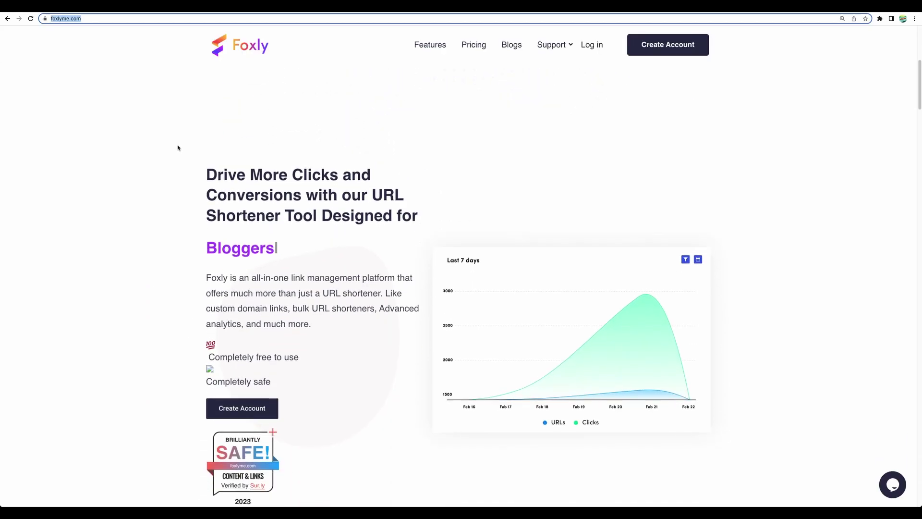
{"action": "scroll", "coordinate": [178, 152], "scroll_direction": "down", "scroll_amount": 9}
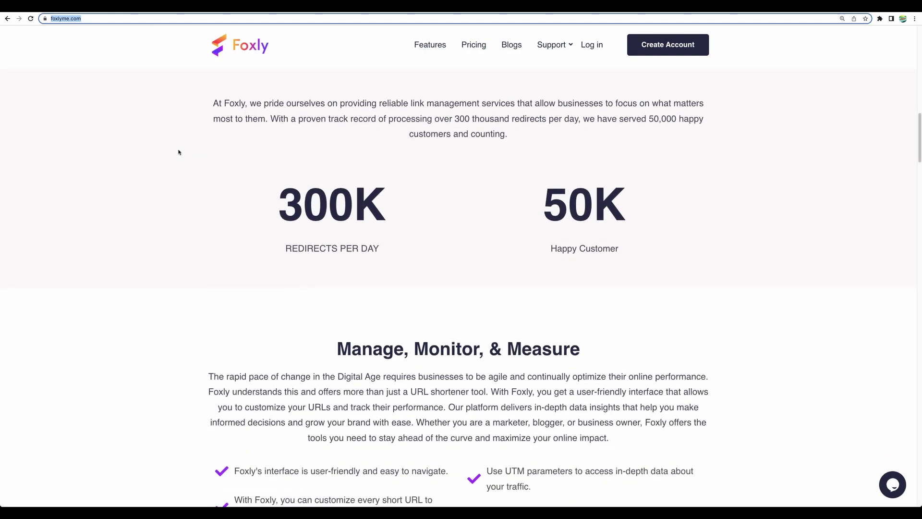
{"action": "scroll", "coordinate": [178, 152], "scroll_direction": "down", "scroll_amount": 14}
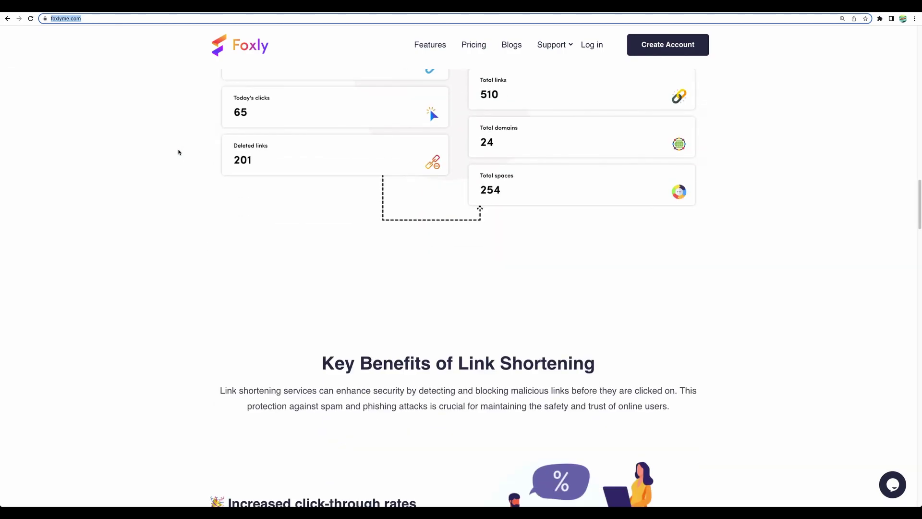
{"action": "scroll", "coordinate": [178, 152], "scroll_direction": "down", "scroll_amount": 20}
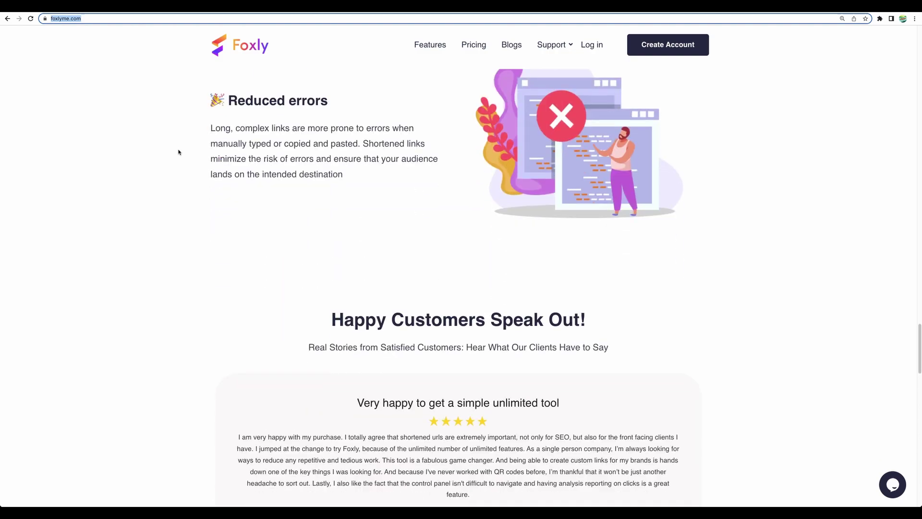
{"action": "scroll", "coordinate": [178, 151], "scroll_direction": "down", "scroll_amount": 11}
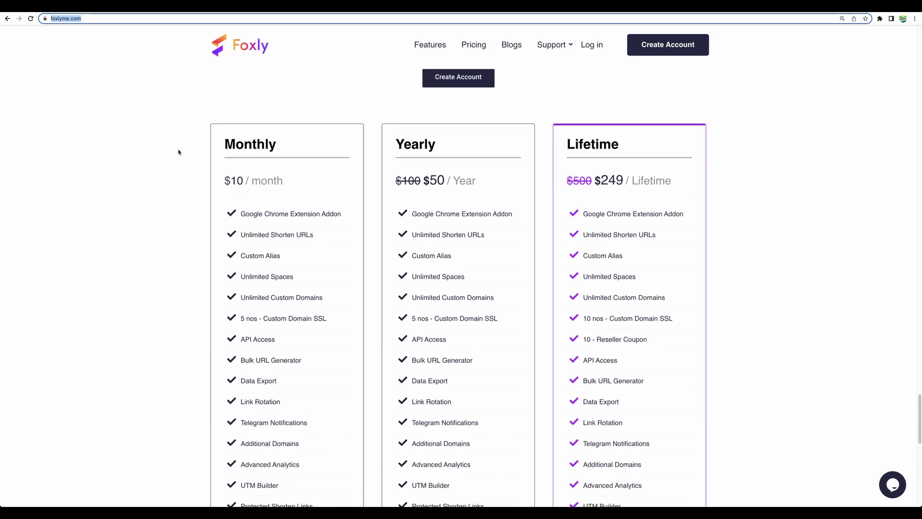
{"action": "scroll", "coordinate": [178, 152], "scroll_direction": "down", "scroll_amount": 1}
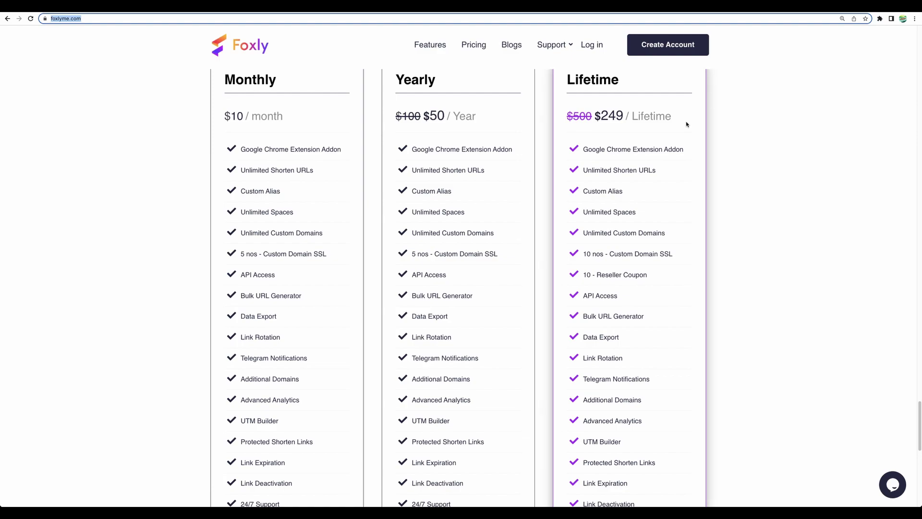
- Return to the AppSumo Foxly deal tab, then go on to the Foxly app's Links page
{"action": "key", "text": "ctrl+Tab"}
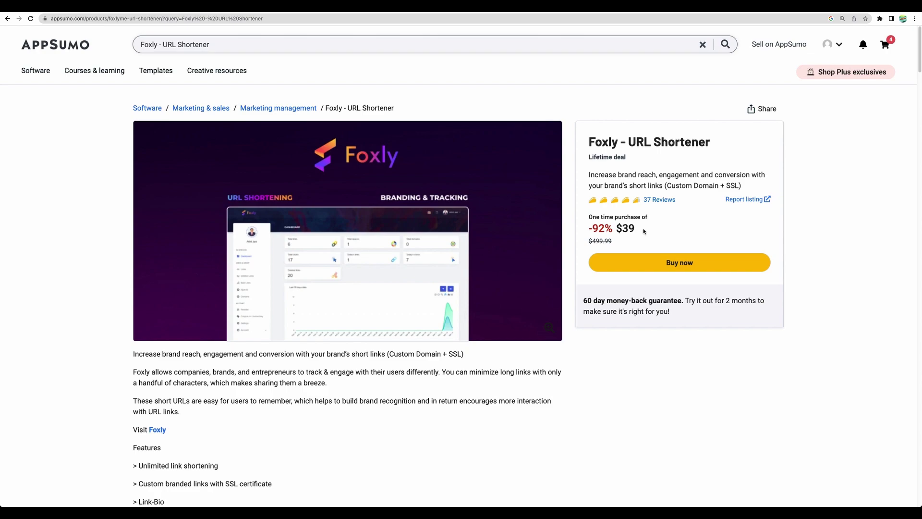
{"action": "key", "text": "ctrl+Tab"}
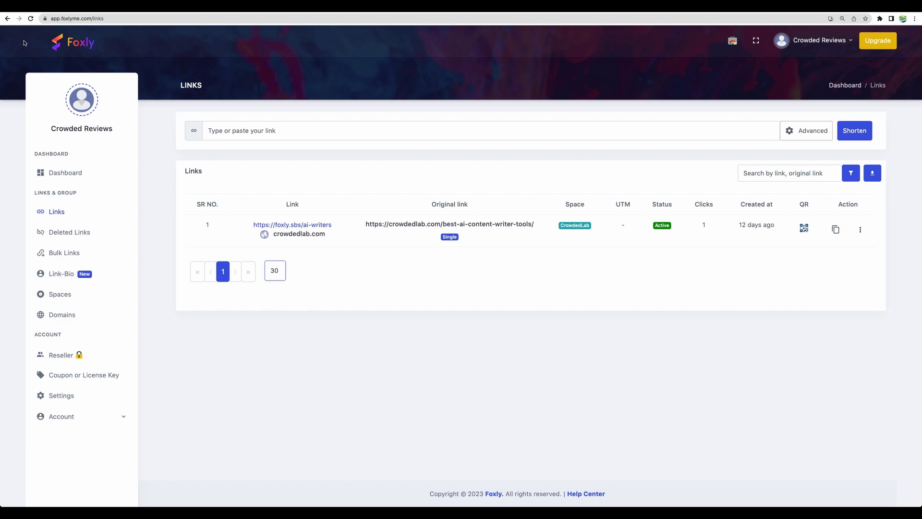
{"action": "left_click", "coordinate": [65, 172]}
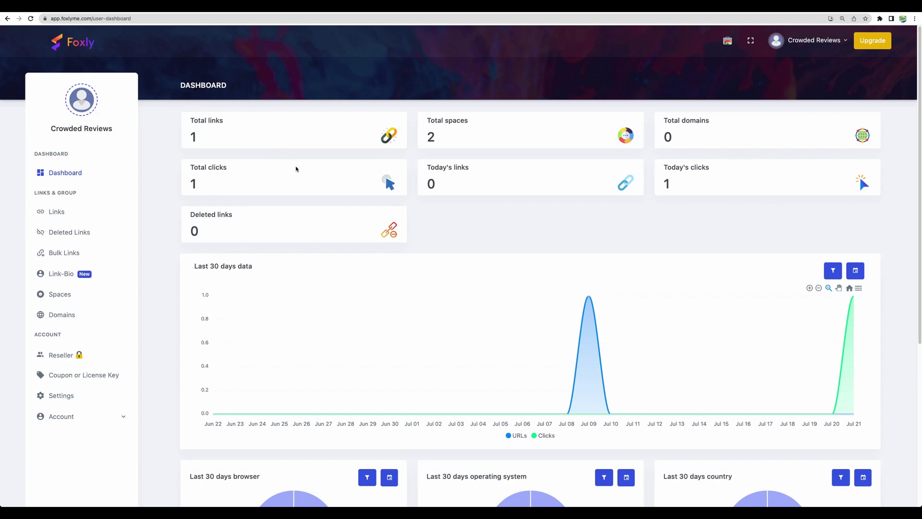
{"action": "scroll", "coordinate": [378, 190], "scroll_direction": "down", "scroll_amount": 3}
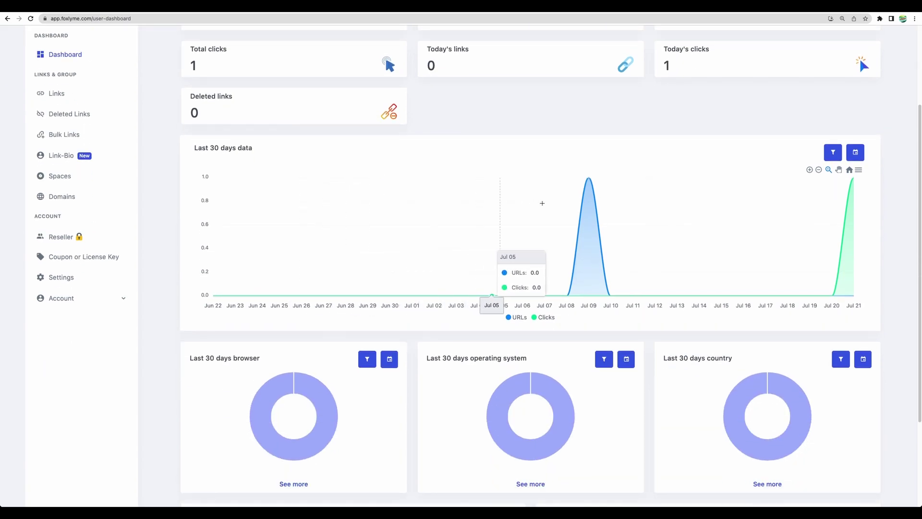
{"action": "scroll", "coordinate": [504, 201], "scroll_direction": "down", "scroll_amount": 3}
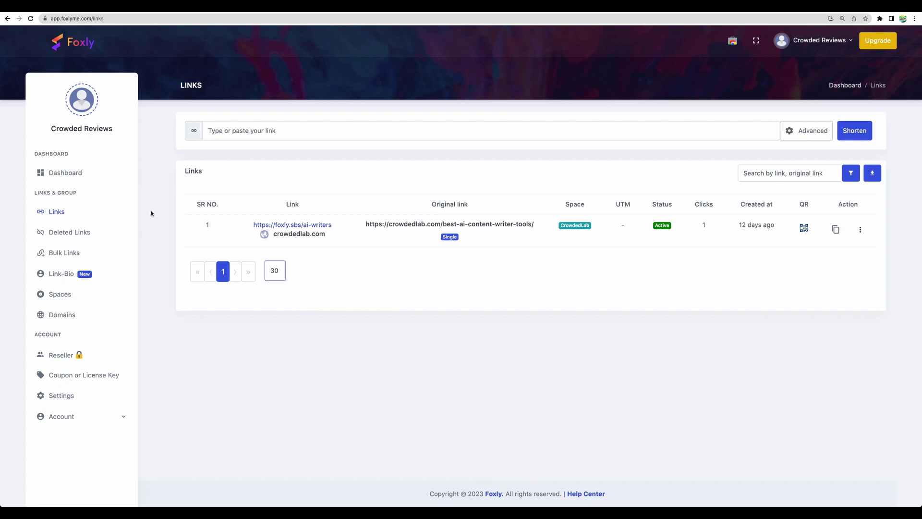
- Expand the advanced options and paste the crowdedlab.com/marmof-review link to shorten
{"action": "left_click", "coordinate": [808, 130]}
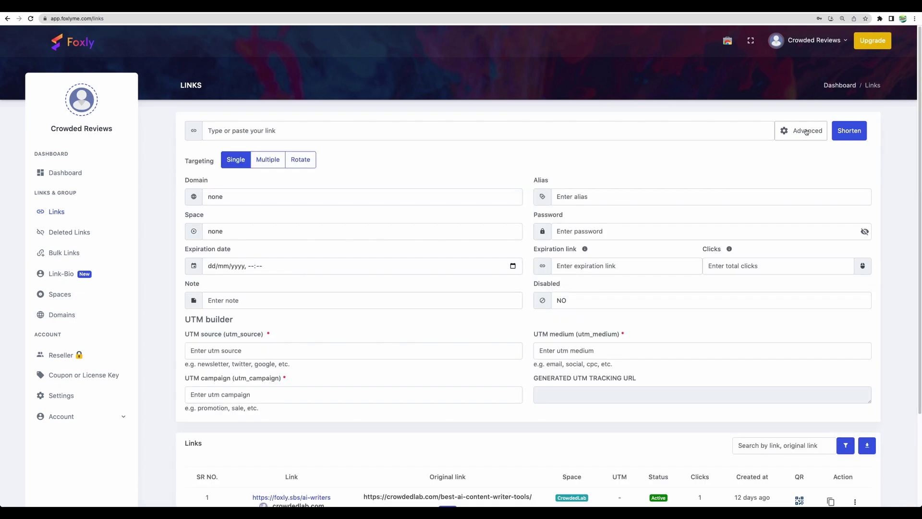
{"action": "left_click", "coordinate": [377, 135]}
{"action": "type", "text": "https://crowdedlab.com/marmof-review/"}
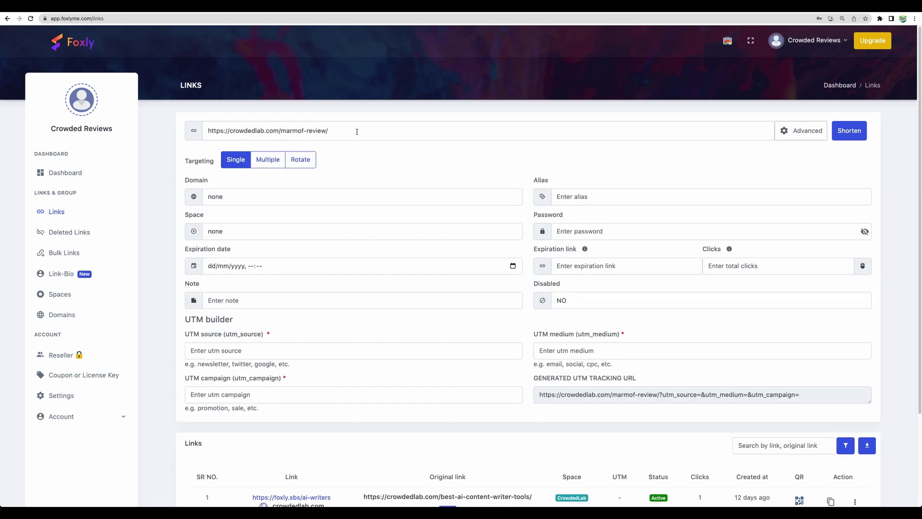
- Set domain foxly.sbs, space CrowdedLab, note 'some note' and custom alias marmof
{"action": "left_click", "coordinate": [319, 199]}
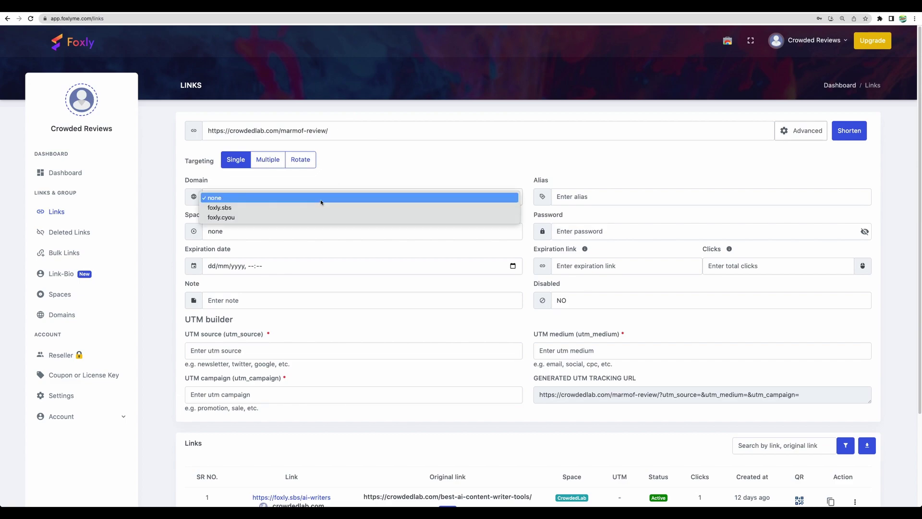
{"action": "left_click", "coordinate": [309, 207]}
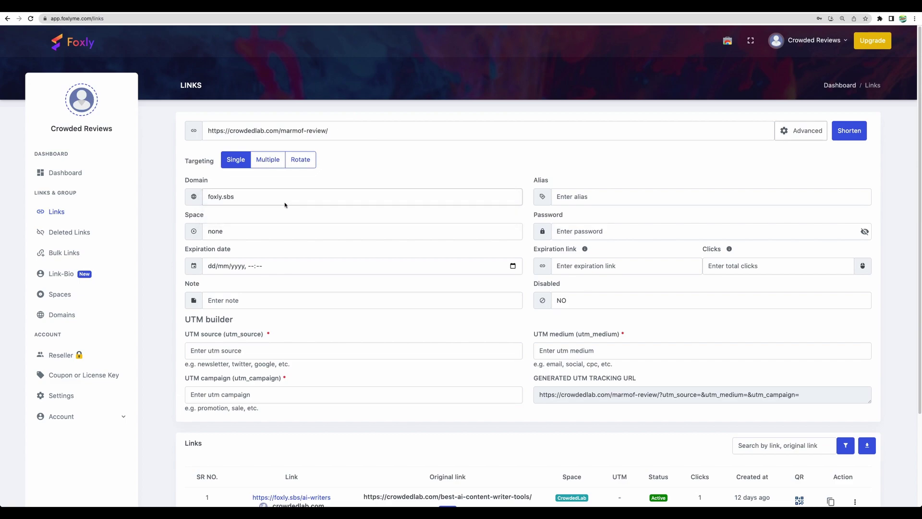
{"action": "left_click", "coordinate": [275, 232]}
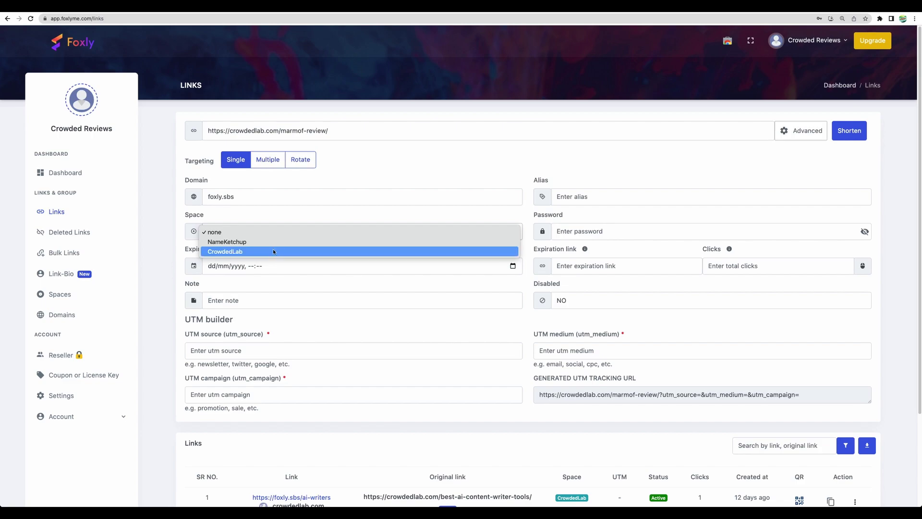
{"action": "left_click", "coordinate": [274, 251]}
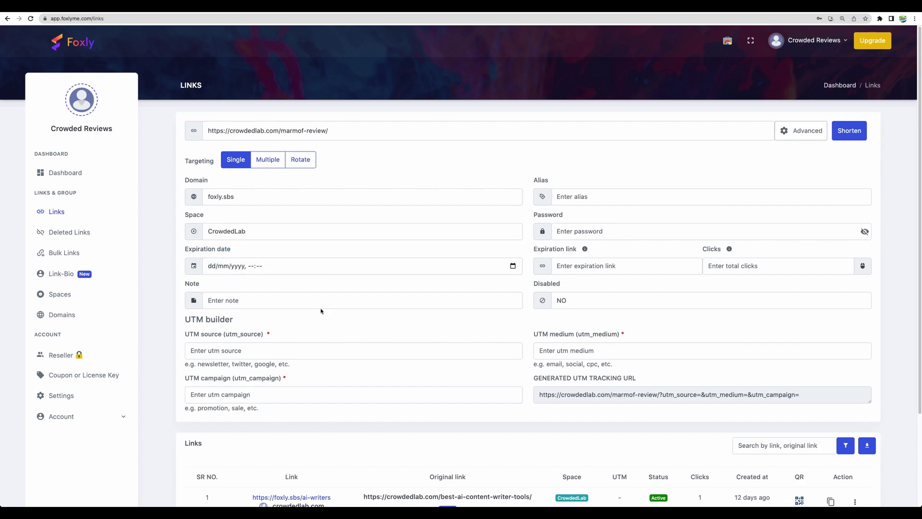
{"action": "left_click", "coordinate": [289, 301]}
{"action": "type", "text": "some note"}
{"action": "left_click", "coordinate": [633, 197]}
{"action": "type", "text": "marmof"}
- Check the Expiration link and Clicks settings and keep the link enabled
{"action": "left_click", "coordinate": [603, 268]}
{"action": "mouse_move", "coordinate": [585, 250]}
{"action": "key", "text": "Tab"}
{"action": "mouse_move", "coordinate": [730, 251]}
{"action": "left_click", "coordinate": [632, 310]}
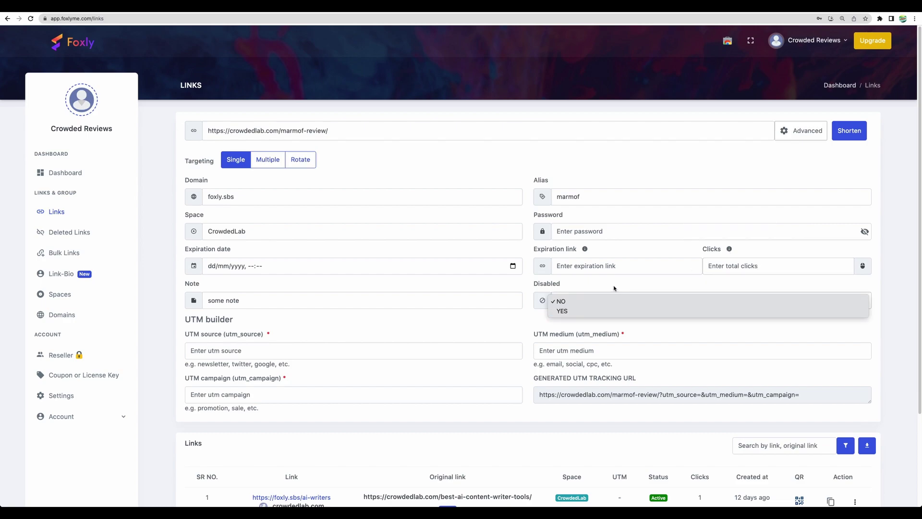
{"action": "left_click", "coordinate": [614, 289]}
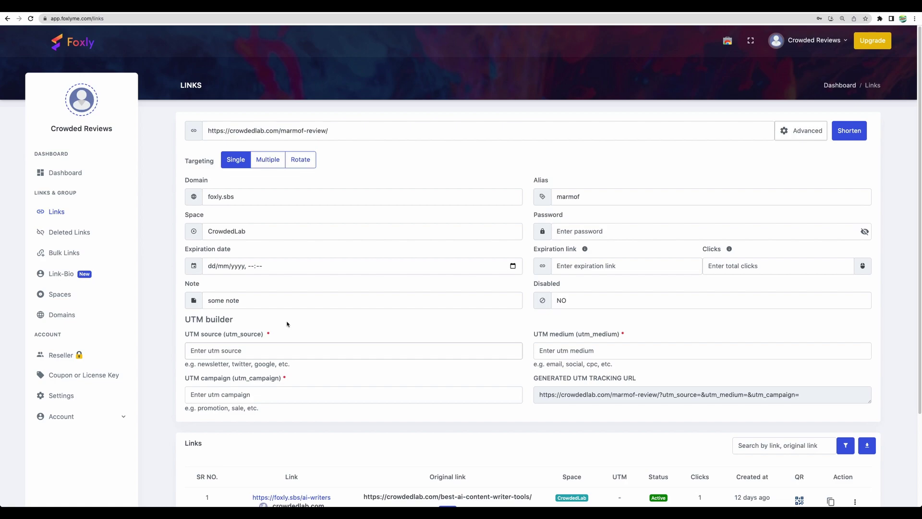
- Add UTM source twitter, medium email, campaign sale and create the foxly.sbs/marmof link
{"action": "type", "text": "twitter"}
{"action": "key", "text": "Tab"}
{"action": "type", "text": "email"}
{"action": "key", "text": "Tab"}
{"action": "type", "text": "sale"}
{"action": "left_click", "coordinate": [540, 397]}
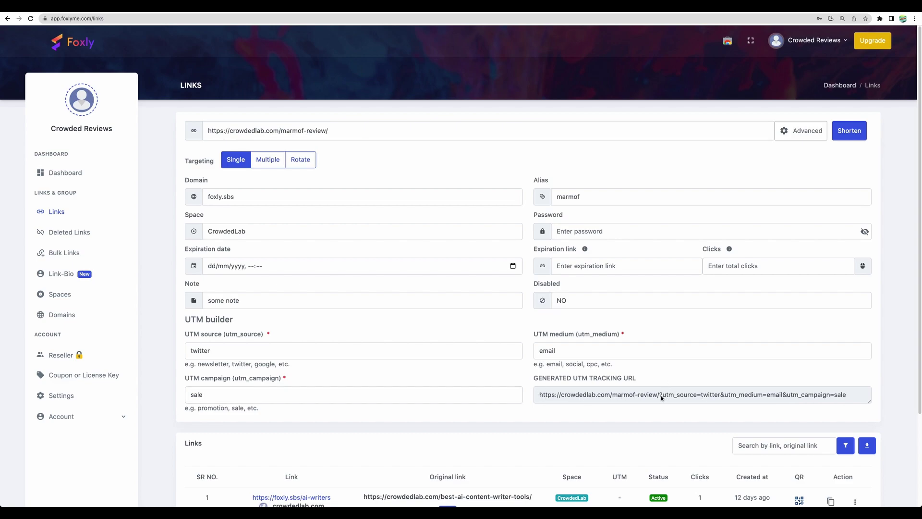
{"action": "left_click", "coordinate": [847, 137]}
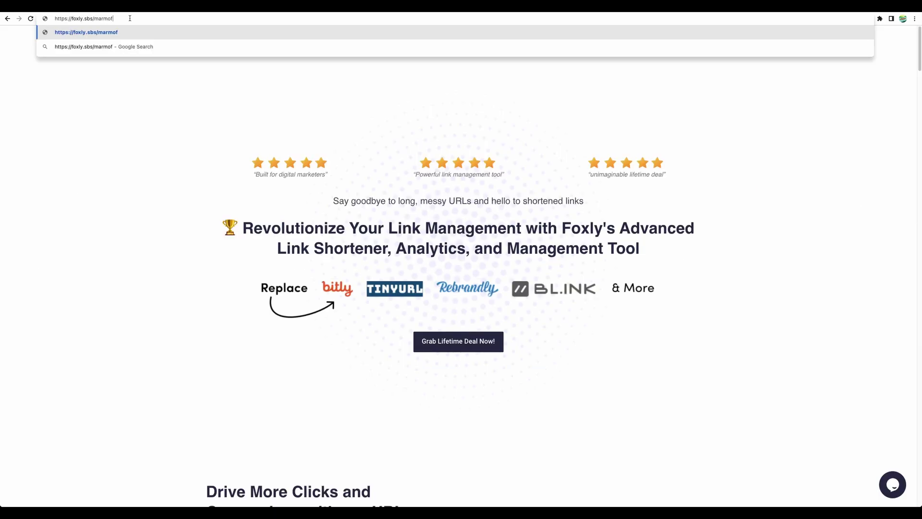
- Open foxly.sbs/marmof and scroll the CrowdedLab Marmof review page it redirects to
{"action": "key", "text": "Return"}
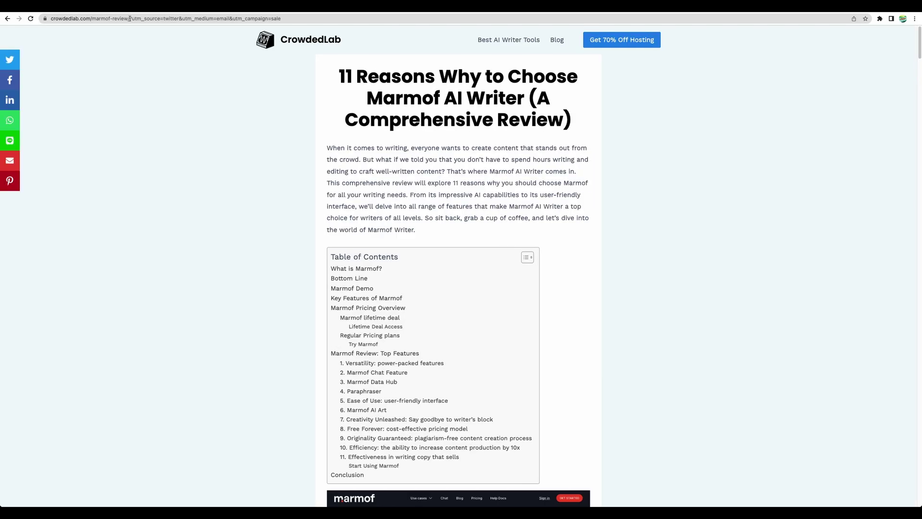
{"action": "scroll", "coordinate": [401, 144], "scroll_direction": "down", "scroll_amount": 15}
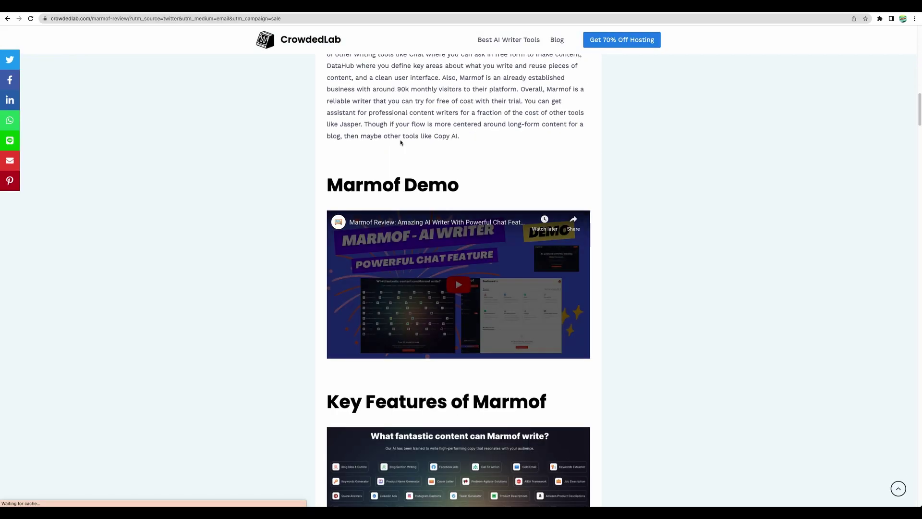
{"action": "scroll", "coordinate": [401, 142], "scroll_direction": "up", "scroll_amount": 15}
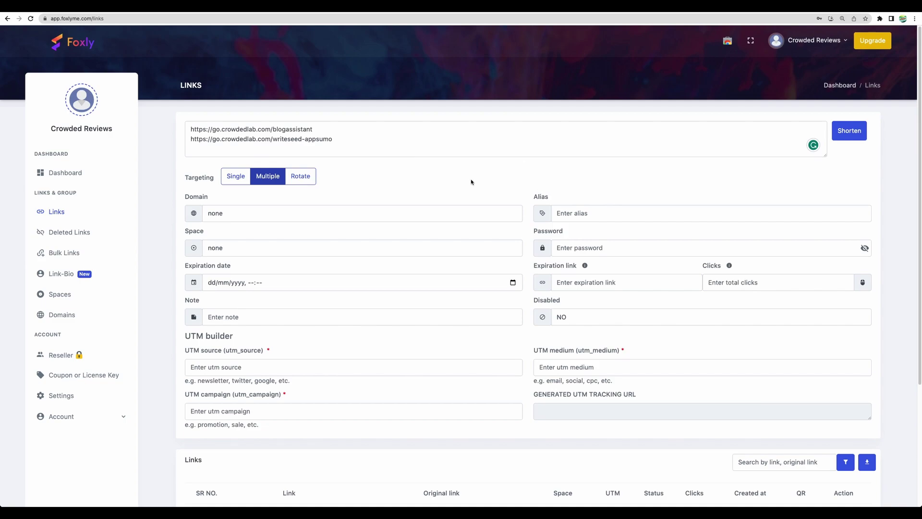
- Shorten the blogassistant and writeseed-appsumo URLs together using Multiple targeting
{"action": "left_click", "coordinate": [849, 137]}
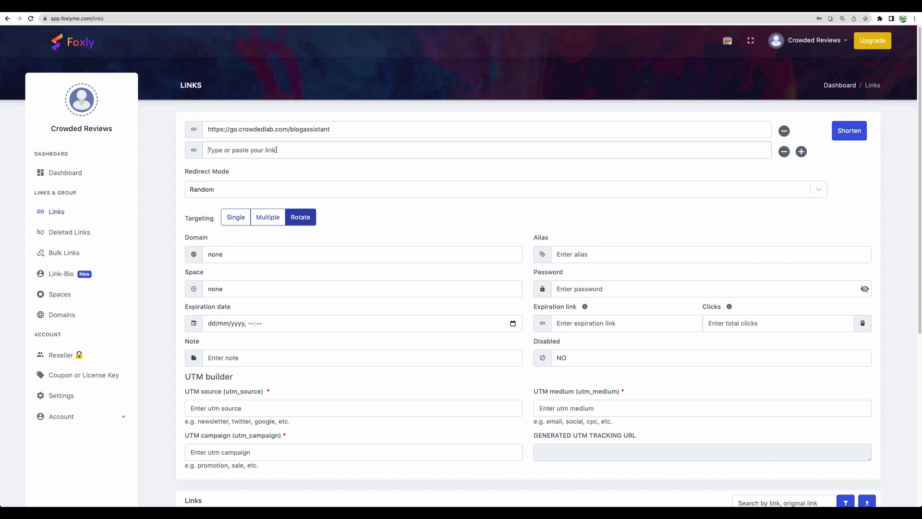
- Add writeseed-appsumo as second destination, switch redirect mode to Weightage, and set blogassistant's weight to 10
{"action": "type", "text": "https://go.crowdedlab.com/writeseed-appsumo"}
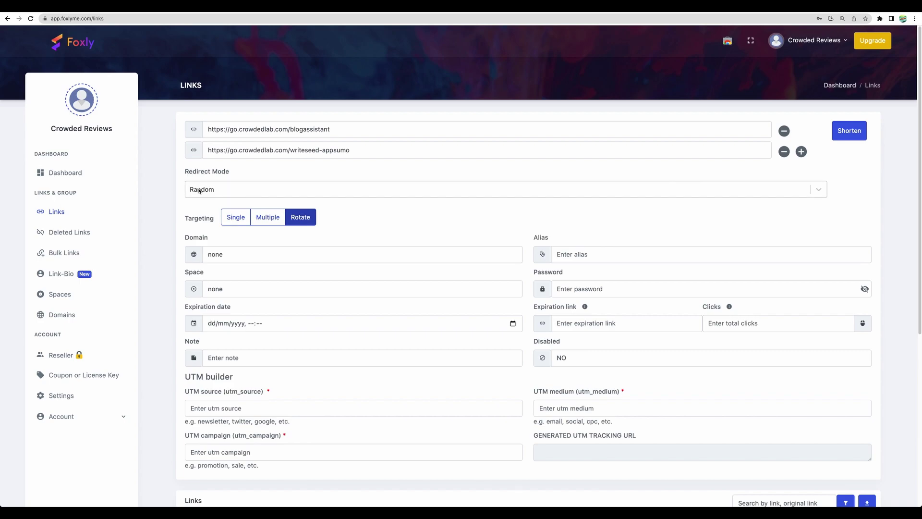
{"action": "left_click", "coordinate": [234, 191]}
{"action": "left_click", "coordinate": [234, 211]}
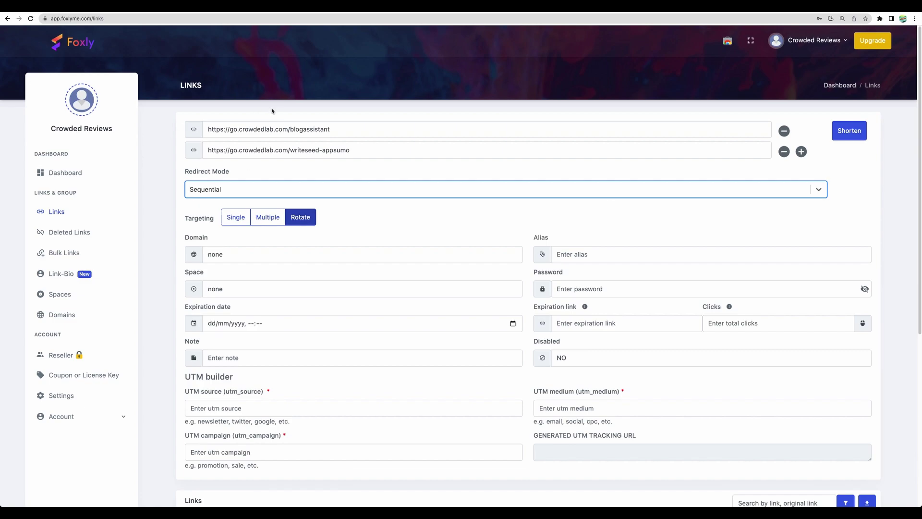
{"action": "left_click", "coordinate": [245, 189]}
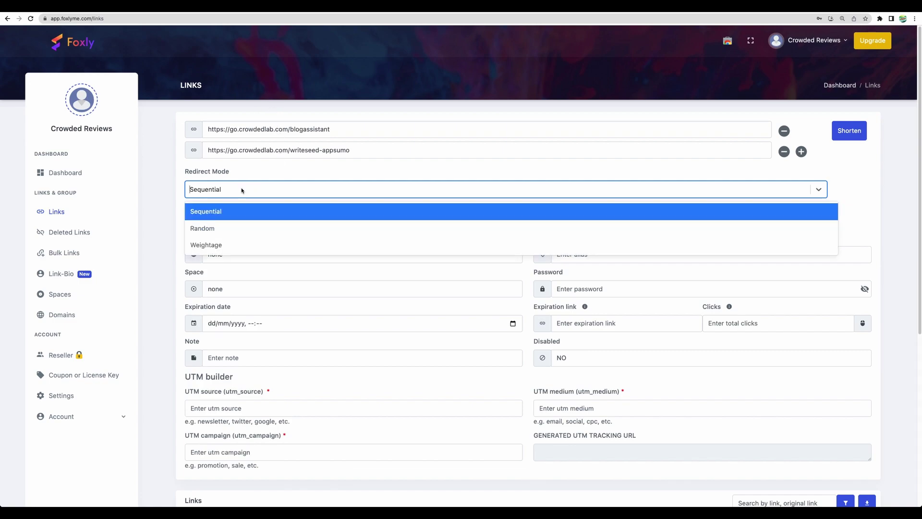
{"action": "left_click", "coordinate": [236, 245]}
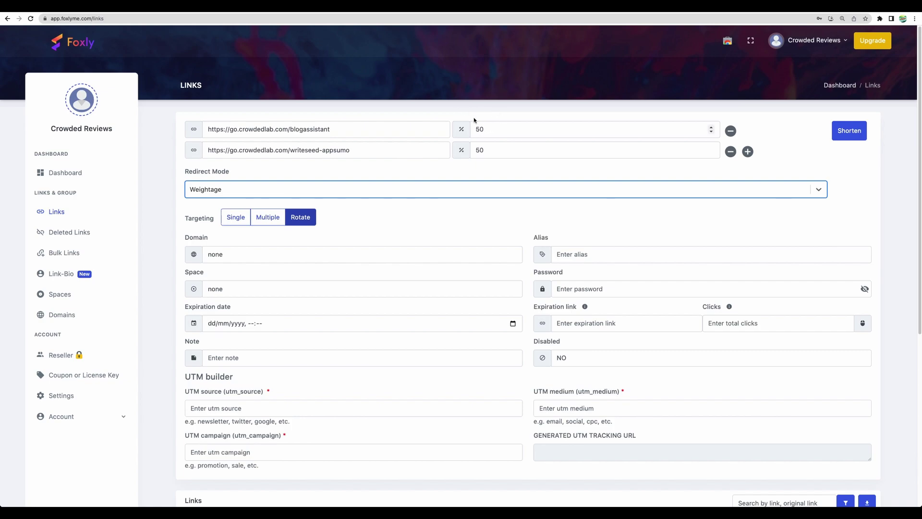
{"action": "double_click", "coordinate": [482, 130]}
{"action": "type", "text": "10"}
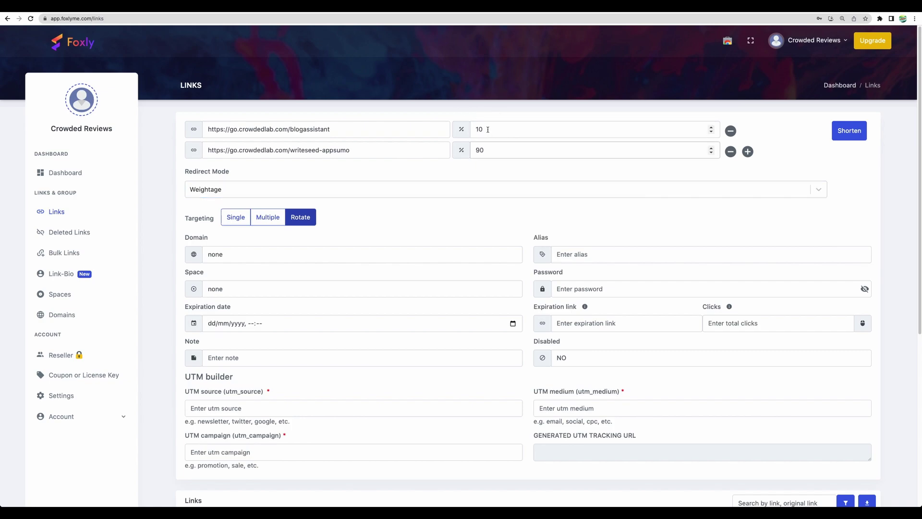
{"action": "left_click", "coordinate": [488, 129]}
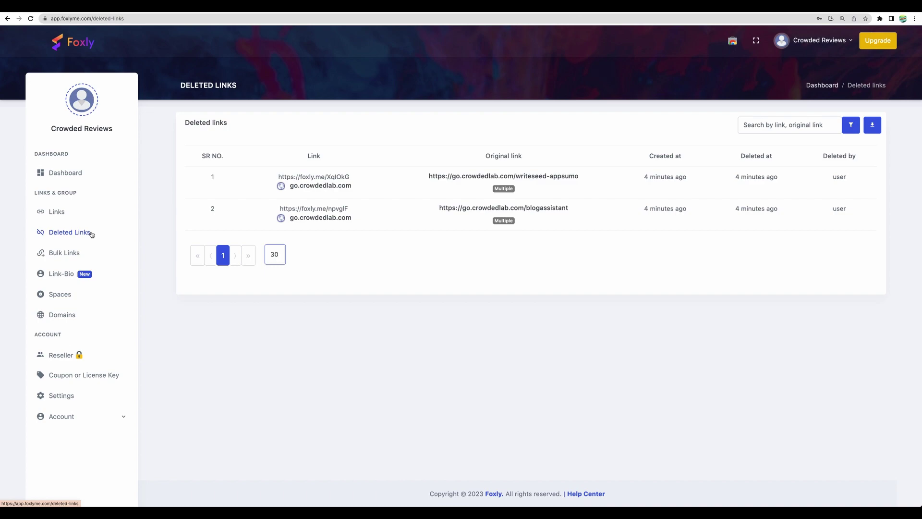
- Open the Bulk Links page from the sidebar
{"action": "left_click", "coordinate": [110, 259]}
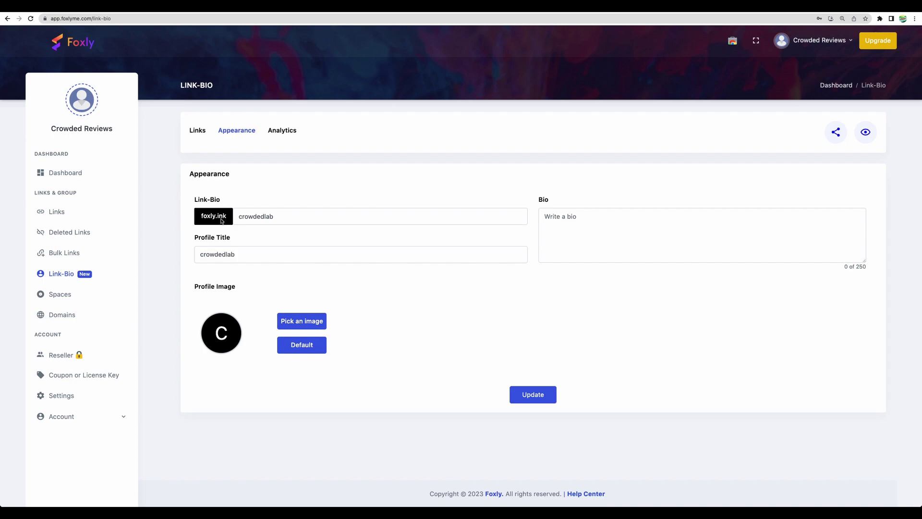
- Preview the public Link-Bio page, then show the links on the Link-Bio page
{"action": "left_click", "coordinate": [866, 131]}
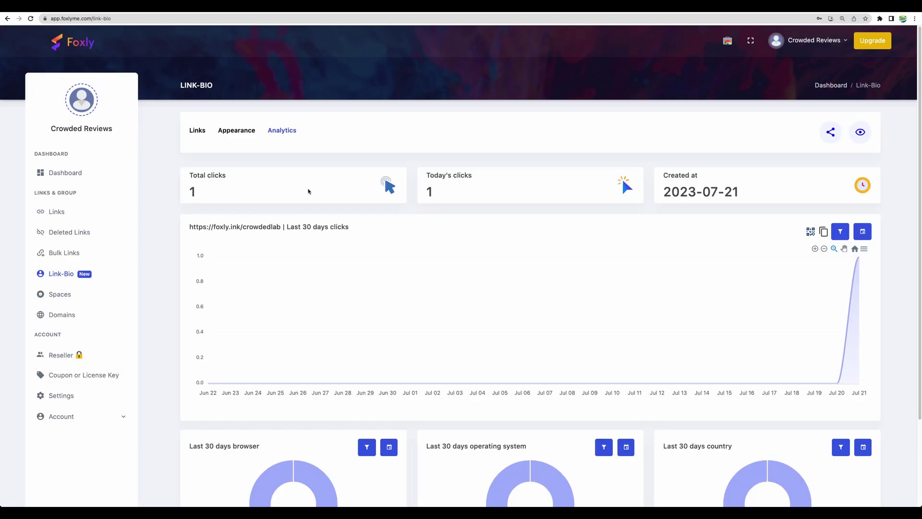
{"action": "left_click", "coordinate": [198, 133]}
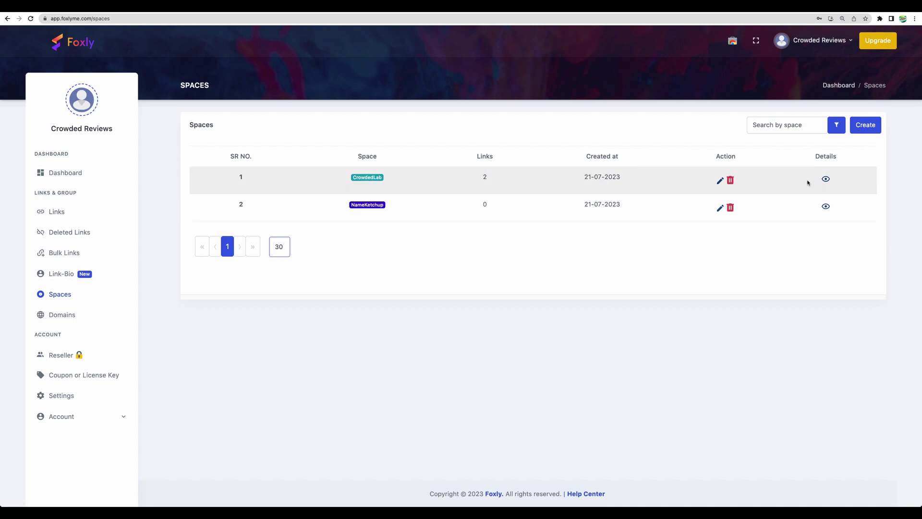
- View the CrowdedLab space's details, then open the list of domains
{"action": "left_click", "coordinate": [824, 180]}
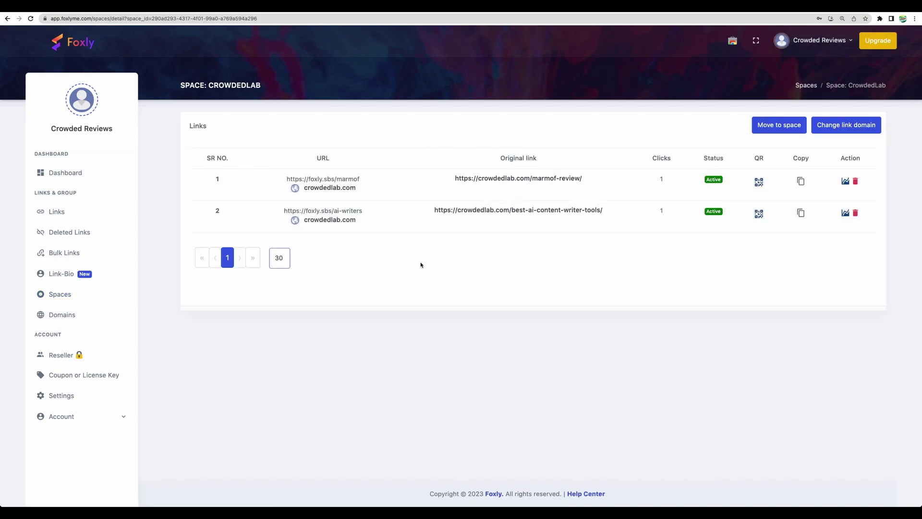
{"action": "left_click", "coordinate": [62, 315]}
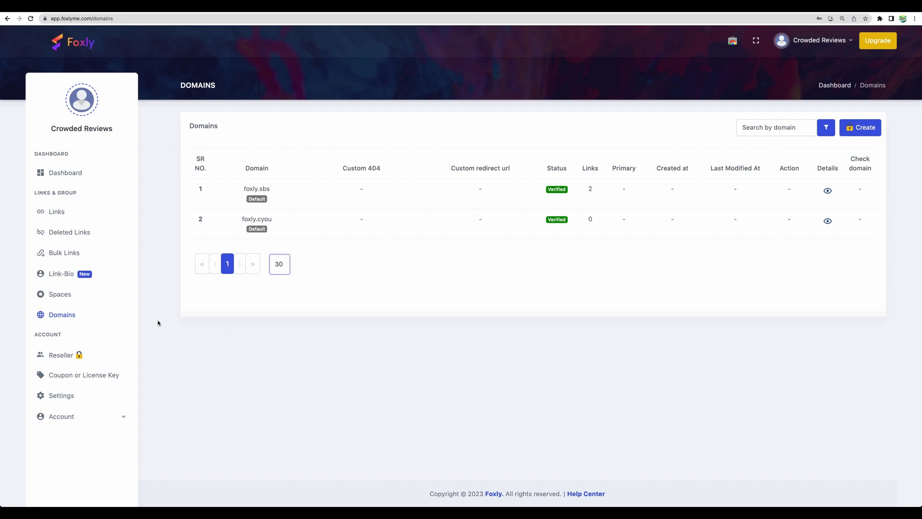